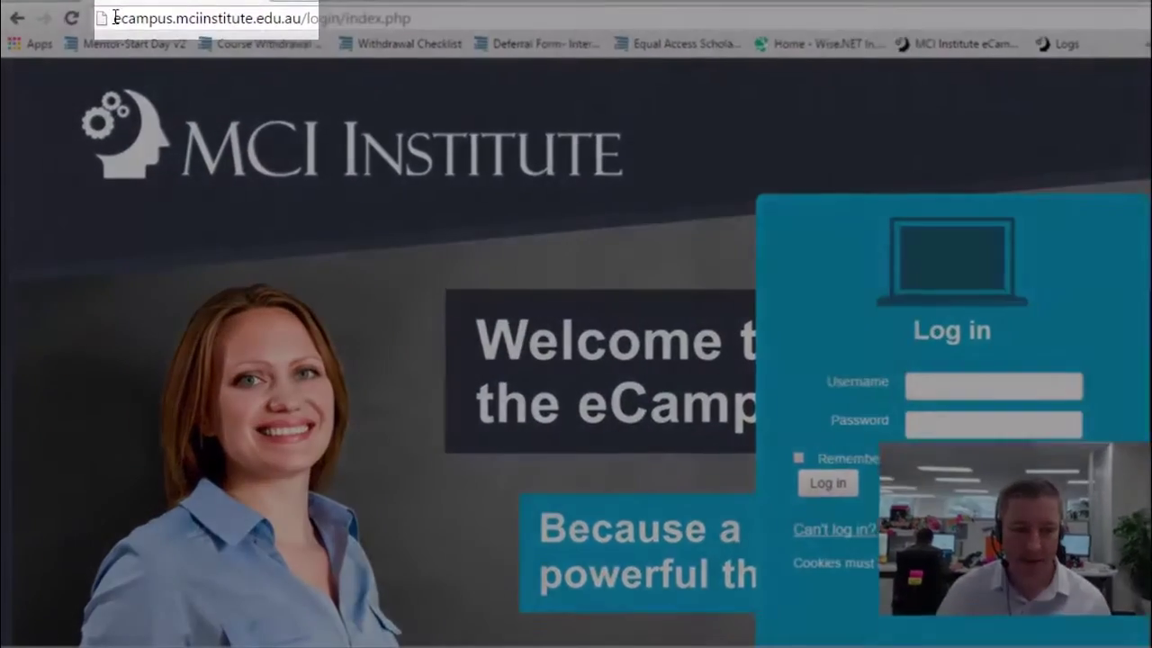
# Log in to the eCampus site at ecampus.mciinstitute.edu.au with the student's username and account password.
pyautogui.moveTo(101, 38); pyautogui.dragTo(302, 24)
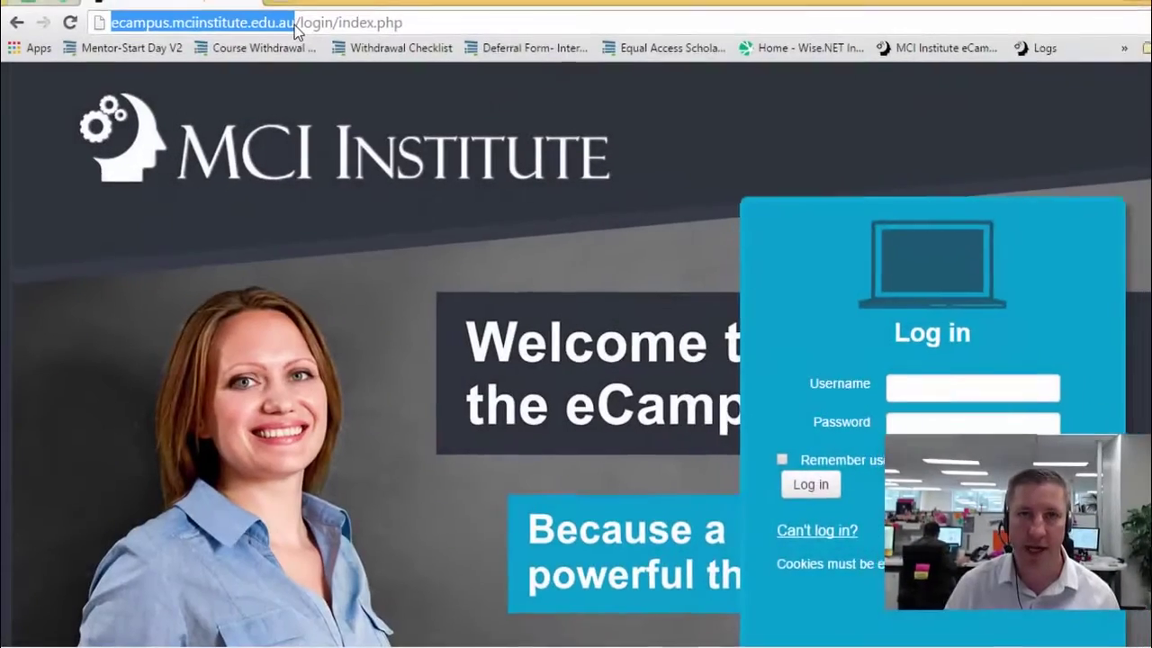
pyautogui.click(902, 387)
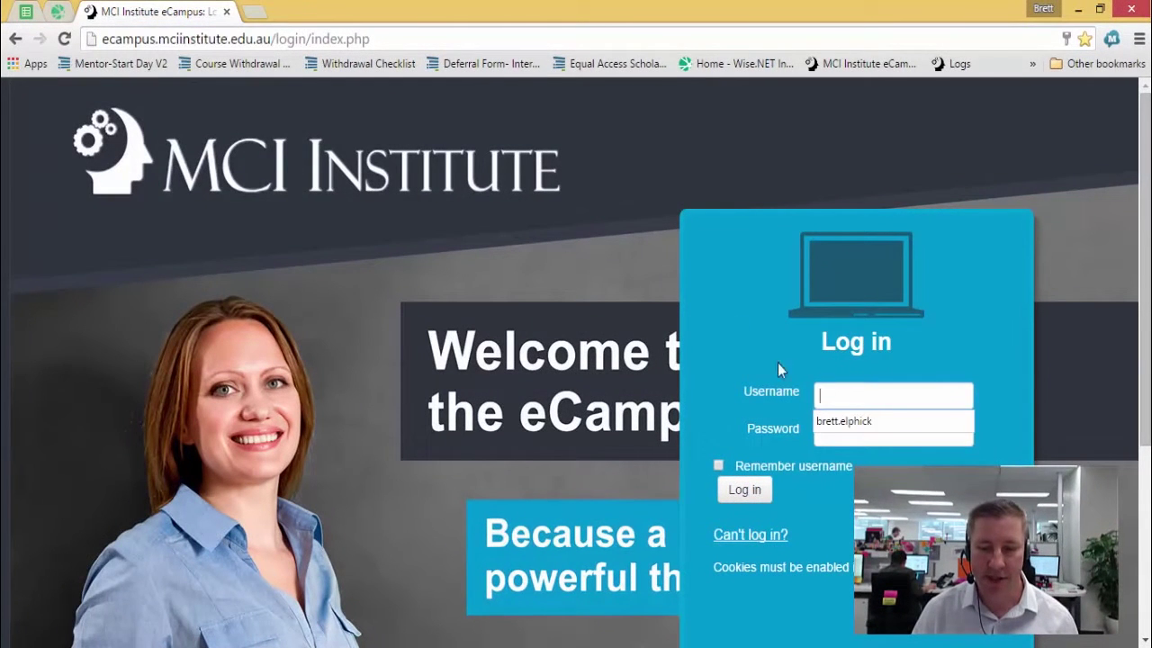
pyautogui.write('ha')
pyautogui.click(909, 423)
pyautogui.click(870, 435)
pyautogui.write('•')
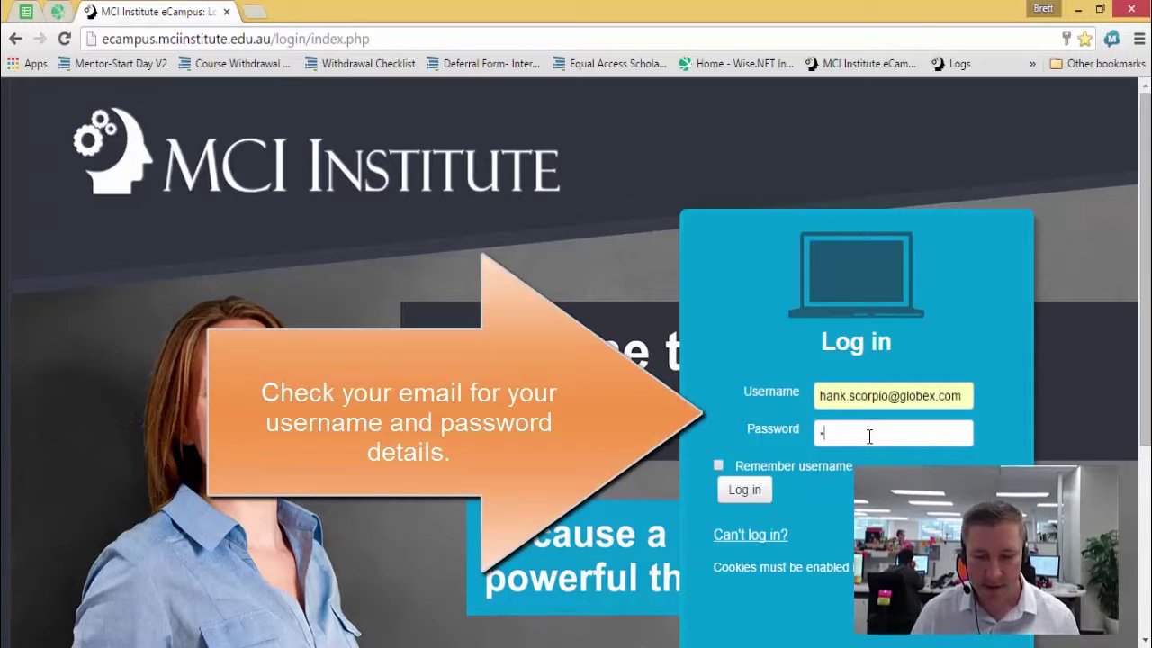
pyautogui.write('•••••••••')
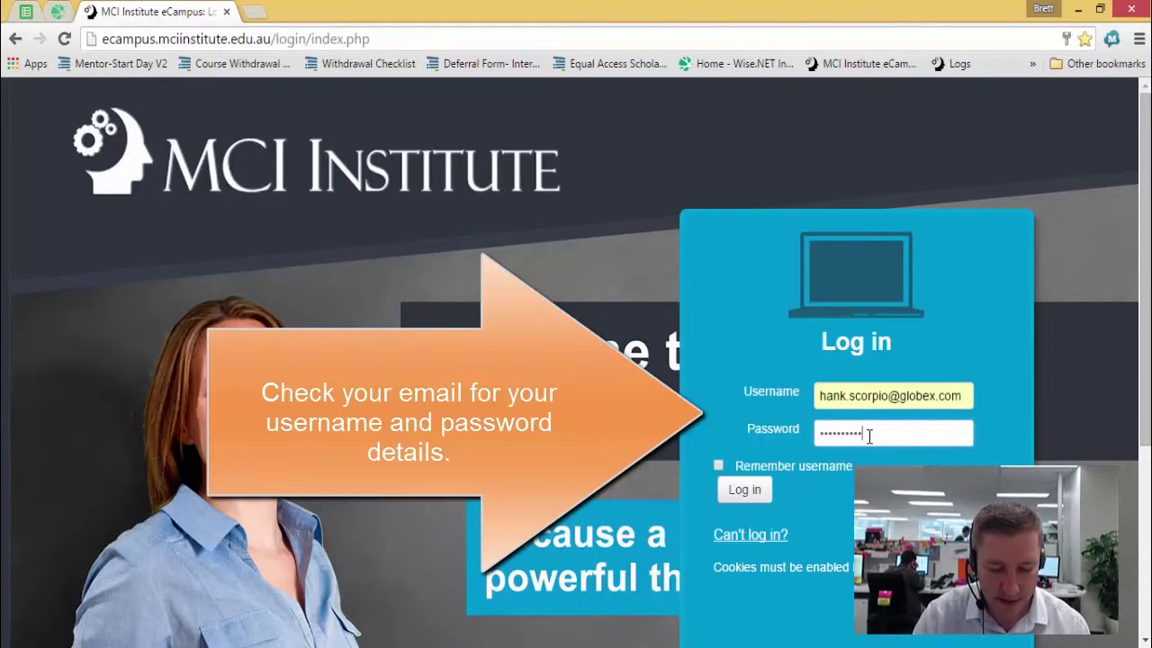
pyautogui.click(744, 493)
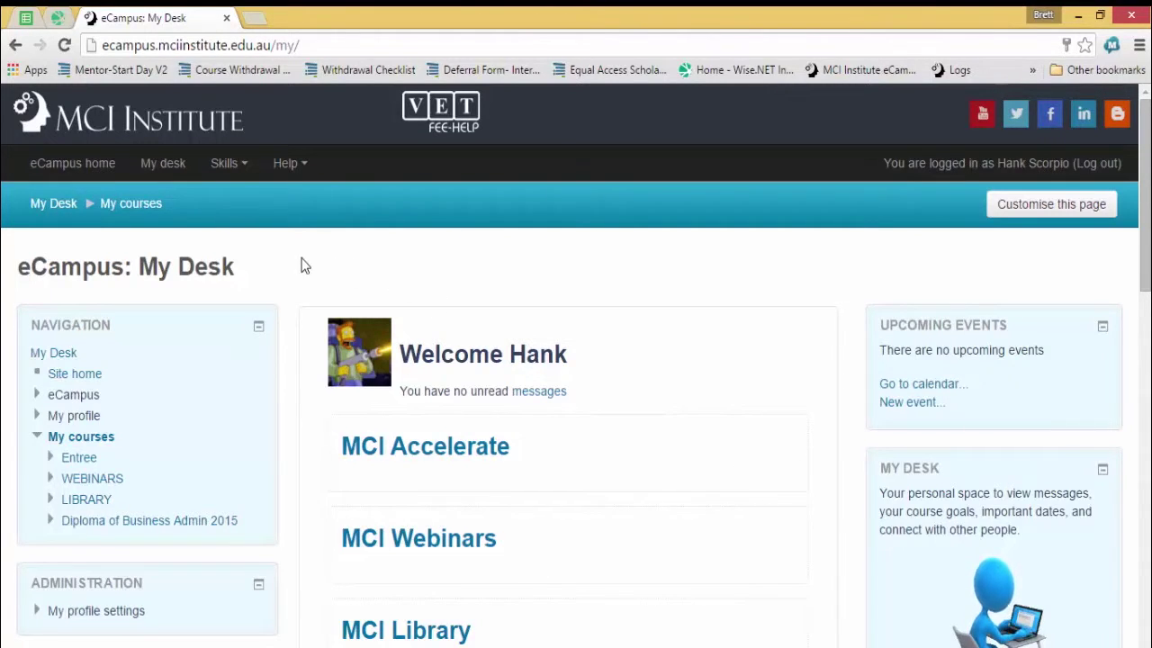
# Open the Diploma of Business Administration (BSB50415) course and its Manage meetings (BSBADM502) unit.
pyautogui.scroll(-2, 303, 263)
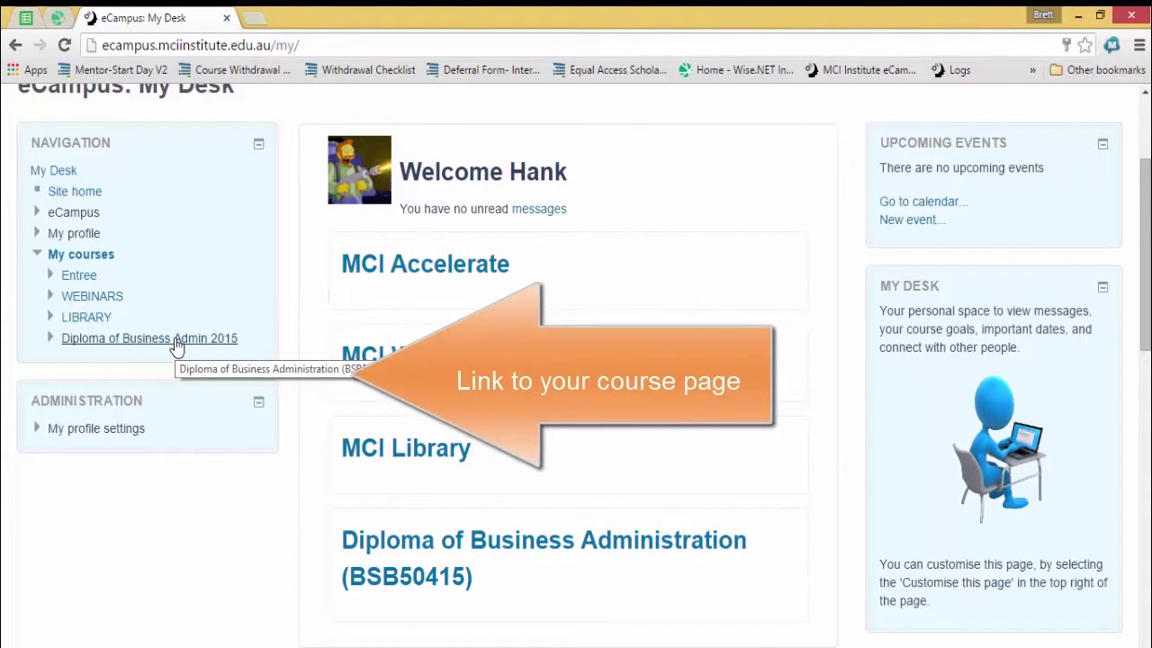
pyautogui.click(545, 545)
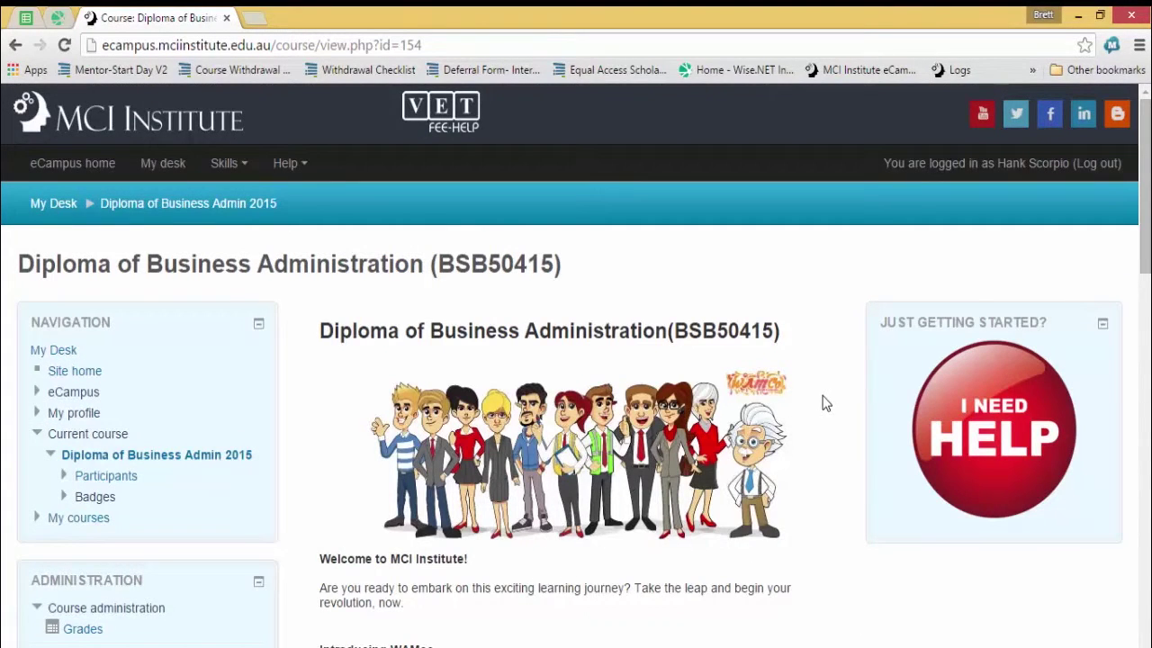
pyautogui.scroll(-1, 828, 396)
pyautogui.scroll(-1, 826, 396)
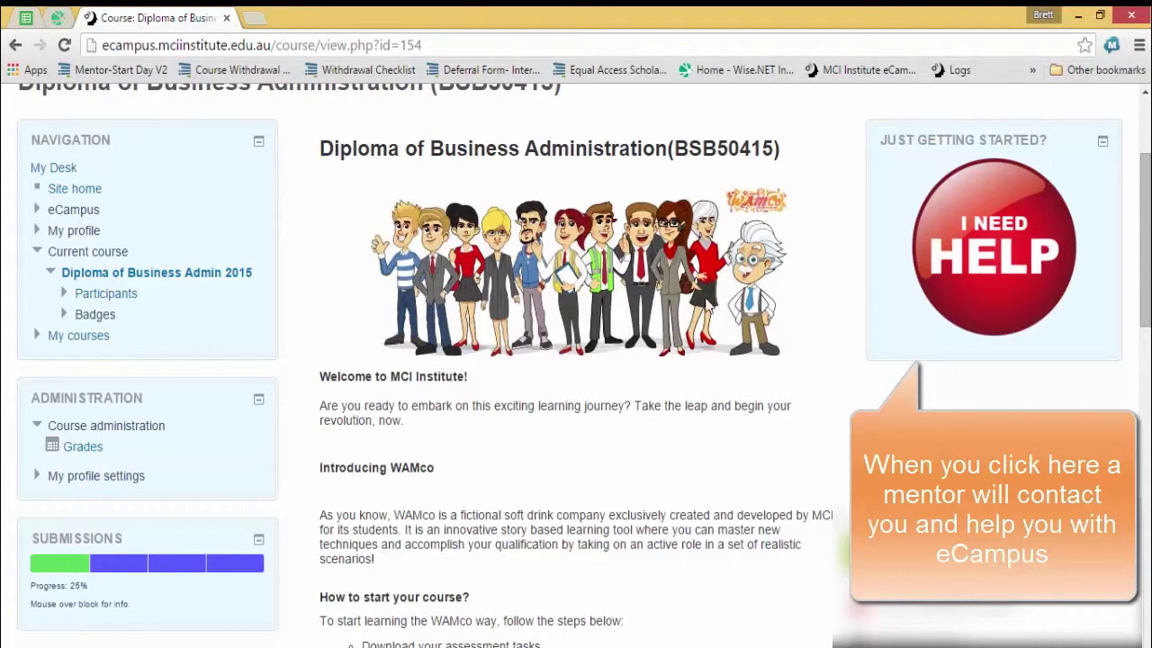
pyautogui.scroll(-7, 655, 315)
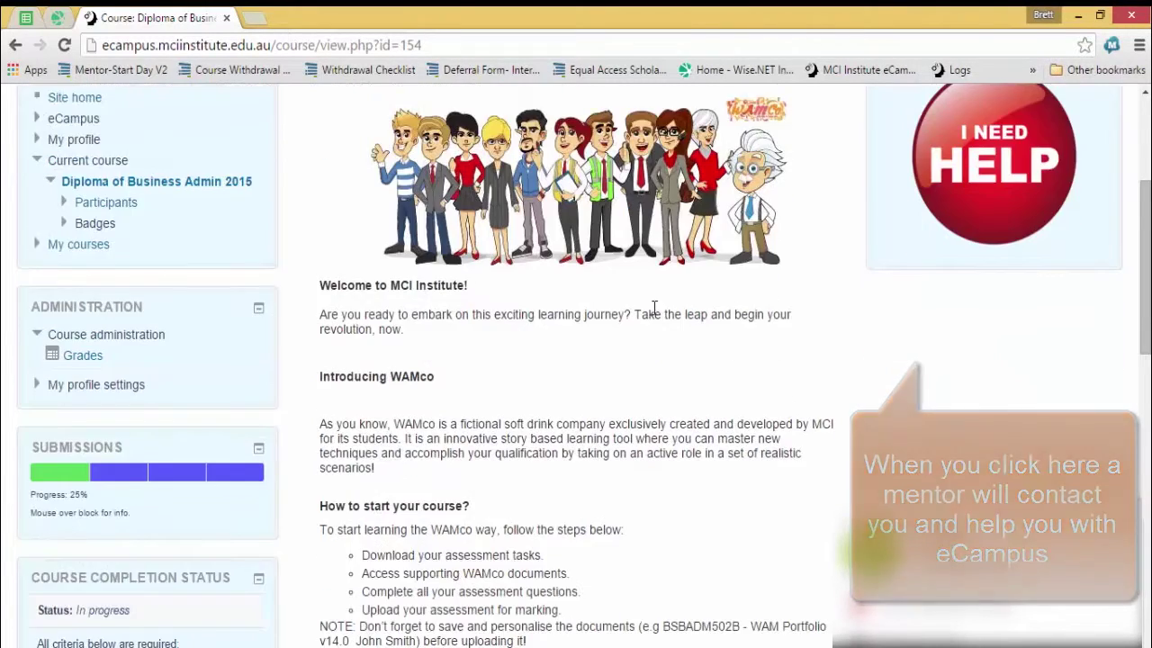
pyautogui.scroll(-4, 654, 315)
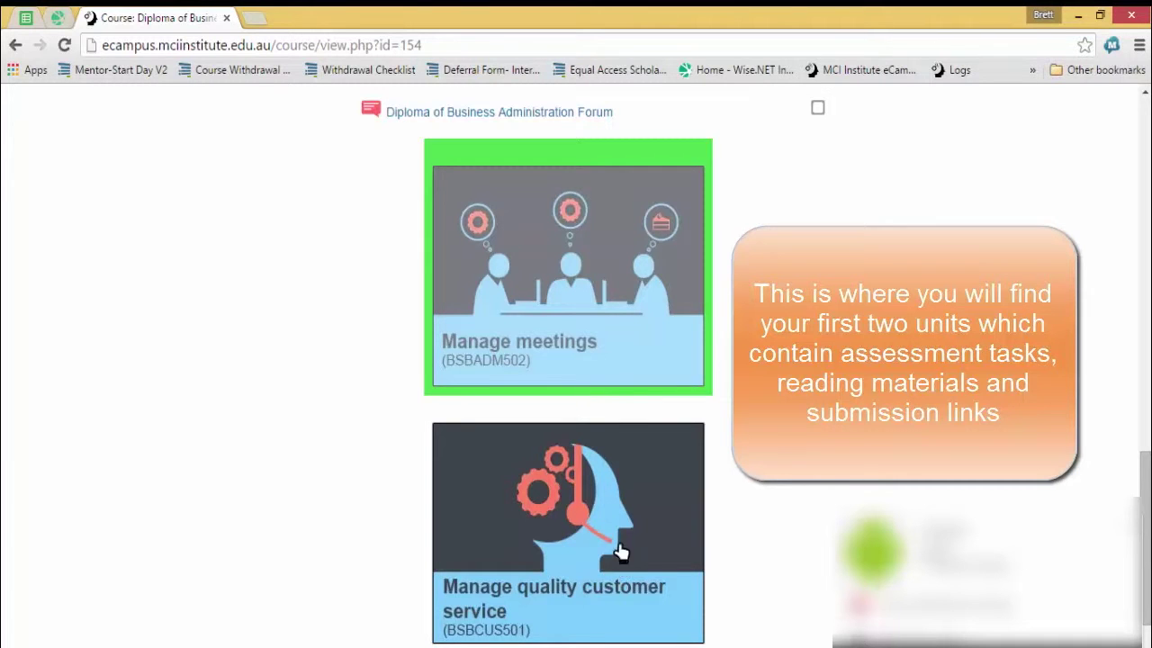
pyautogui.click(598, 300)
pyautogui.scroll(-3, 602, 306)
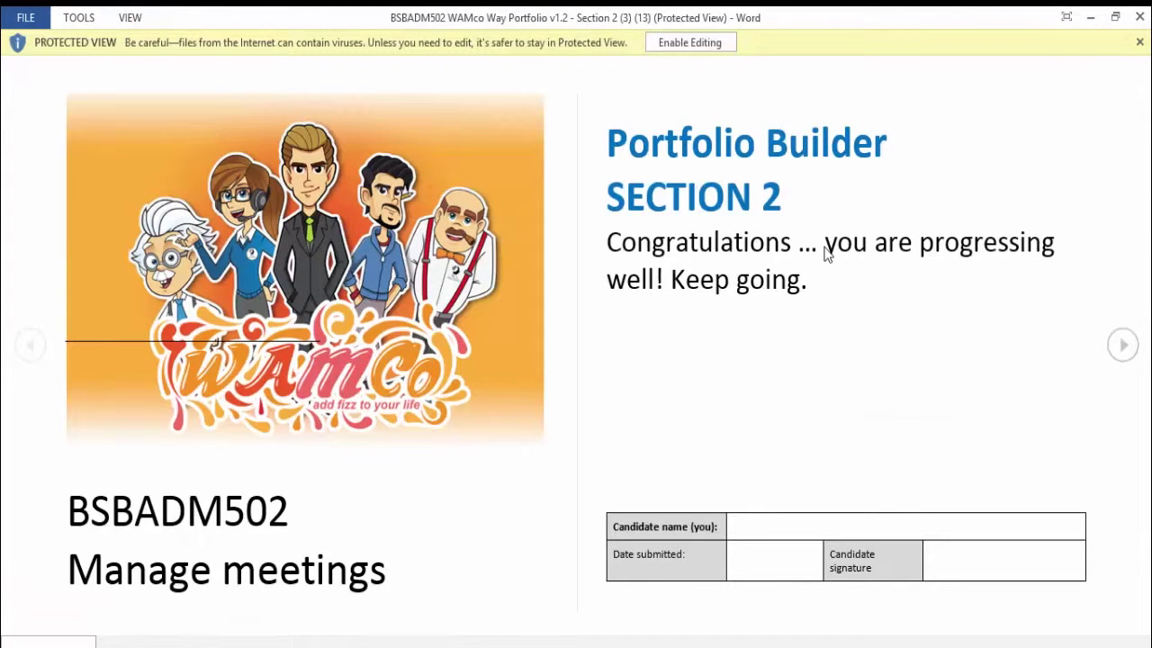
# Enable editing of the BSBADM502 portfolio in Word and fill in the candidate's name in the cover page table.
pyautogui.click(688, 51)
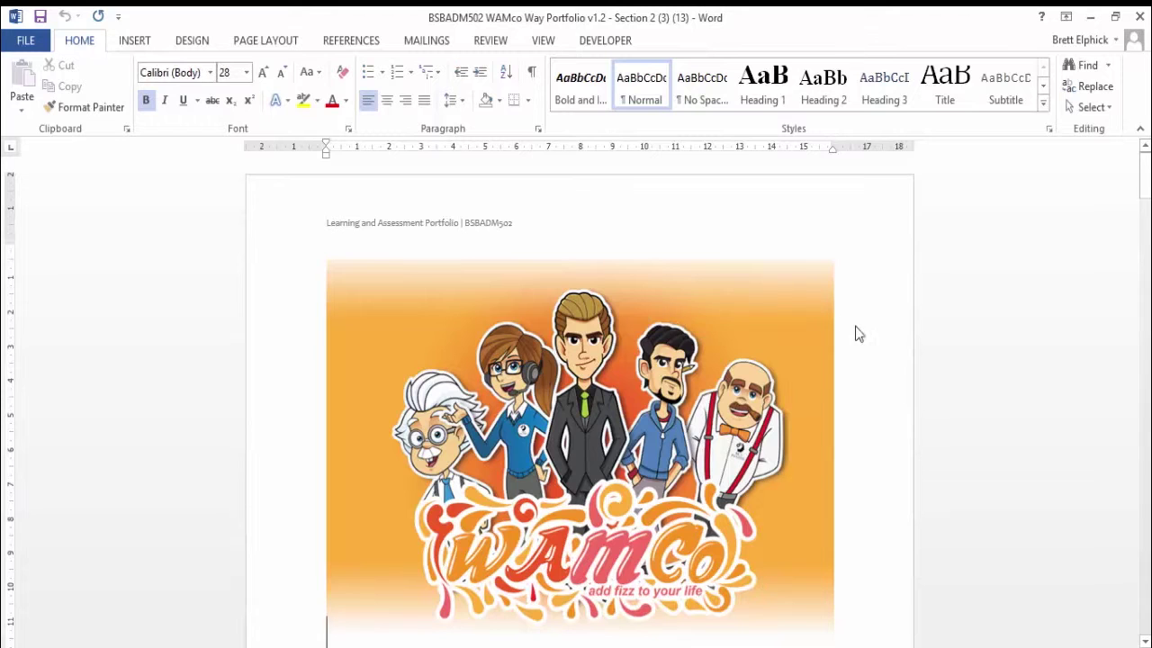
pyautogui.scroll(-1, 855, 324)
pyautogui.scroll(-5, 855, 325)
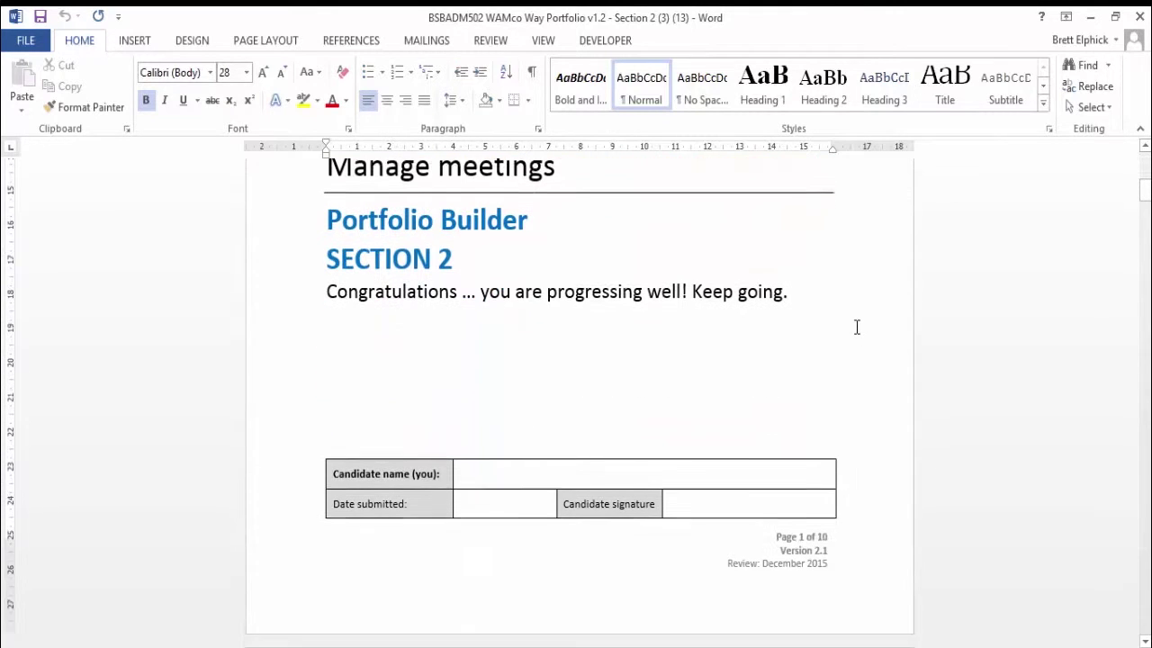
pyautogui.click(463, 469)
pyautogui.write('Frank')
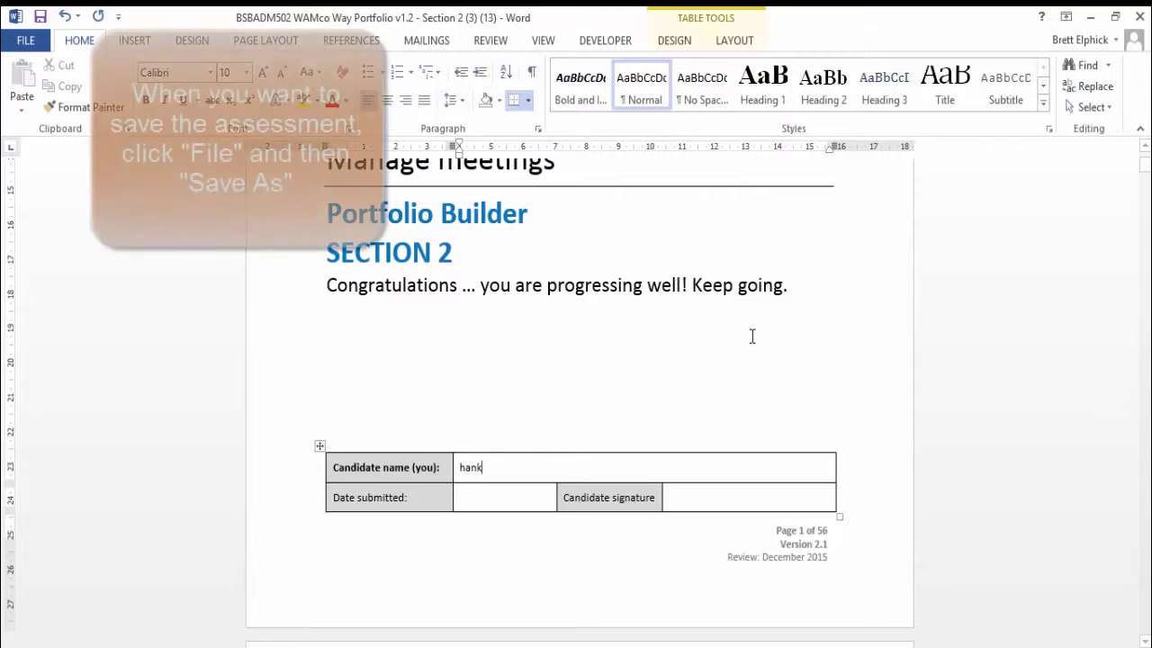
# Save a copy of the portfolio to the Desktop as a Word document under its existing file name and close it.
pyautogui.click(25, 41)
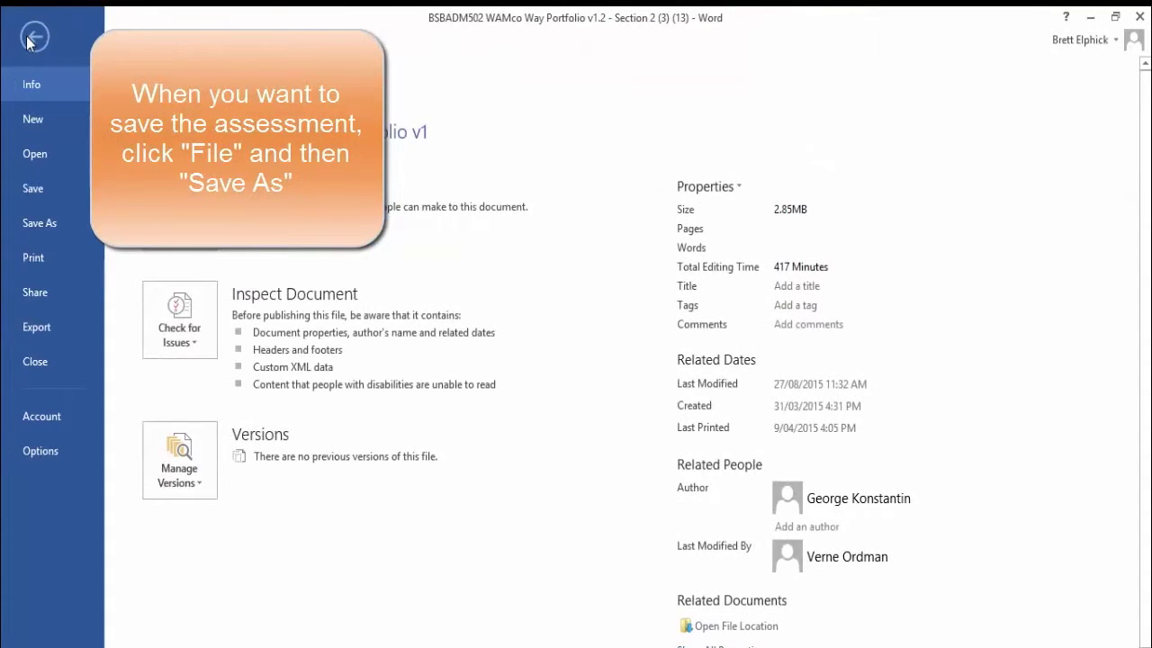
pyautogui.click(52, 221)
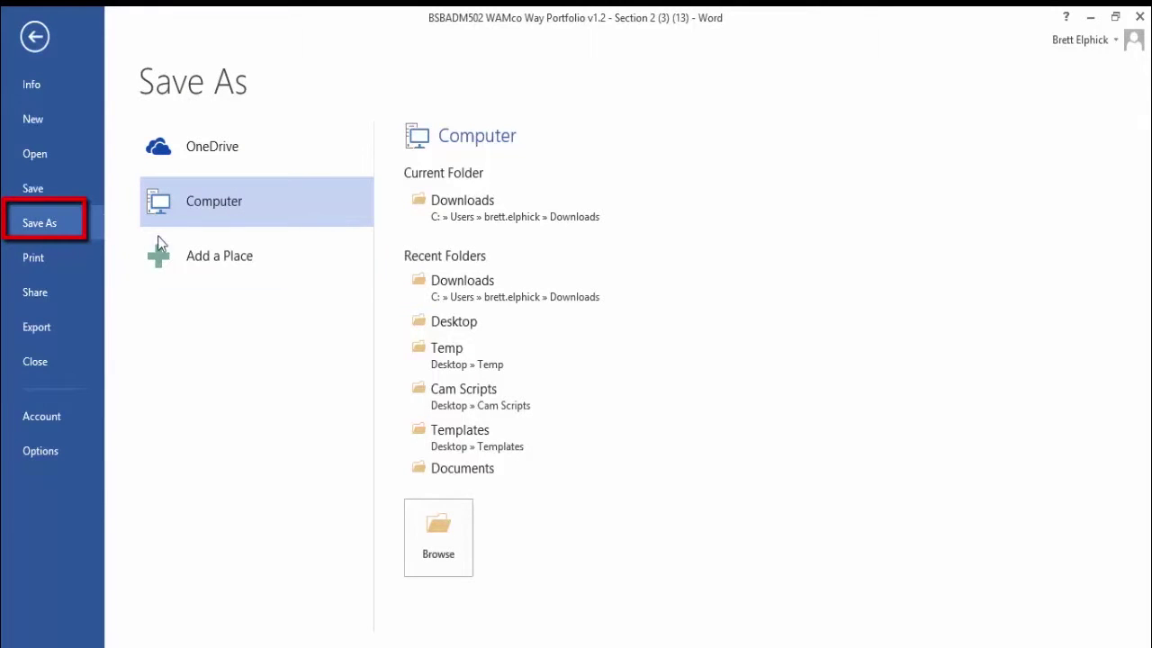
pyautogui.click(467, 326)
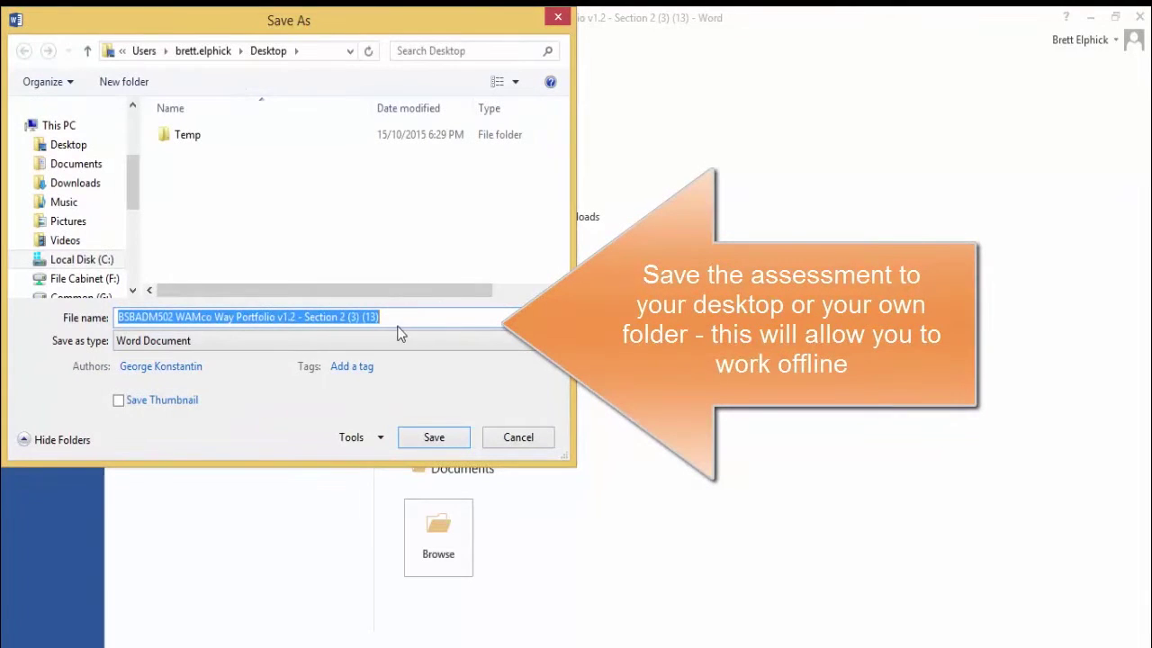
pyautogui.click(396, 320)
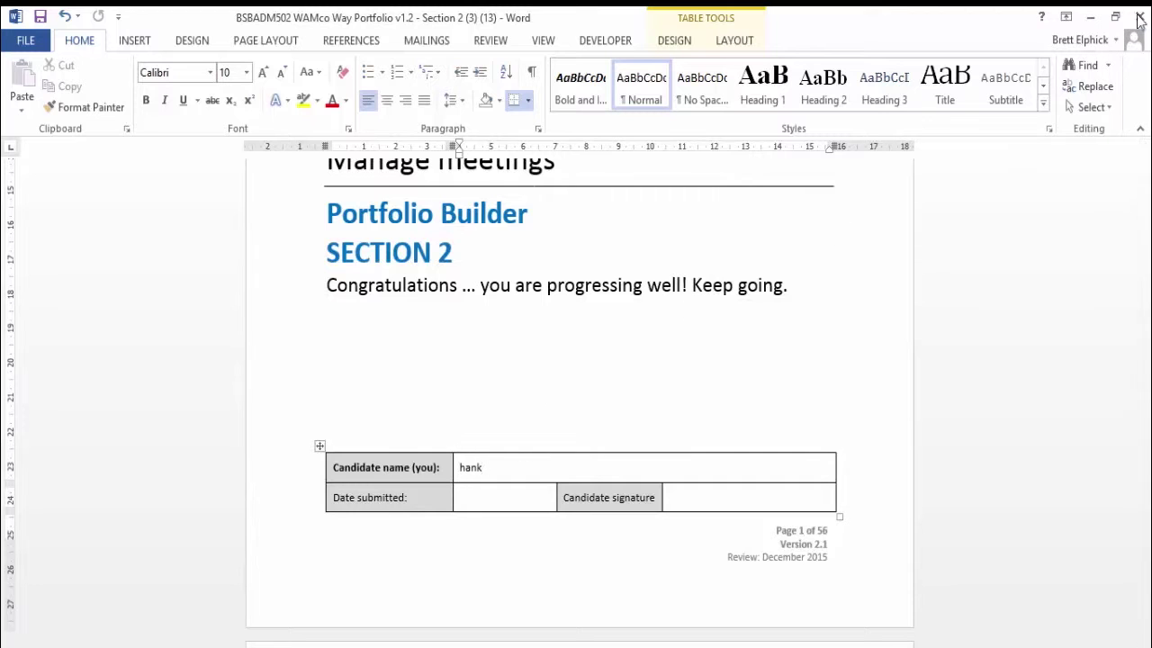
pyautogui.moveTo(1141, 7)
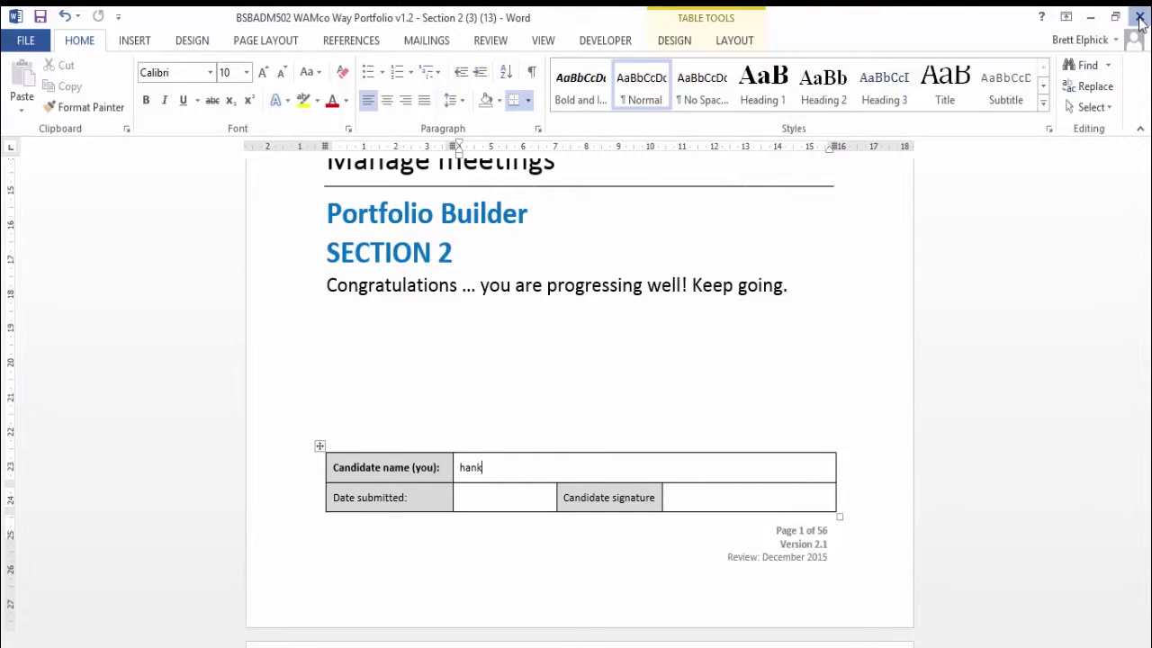
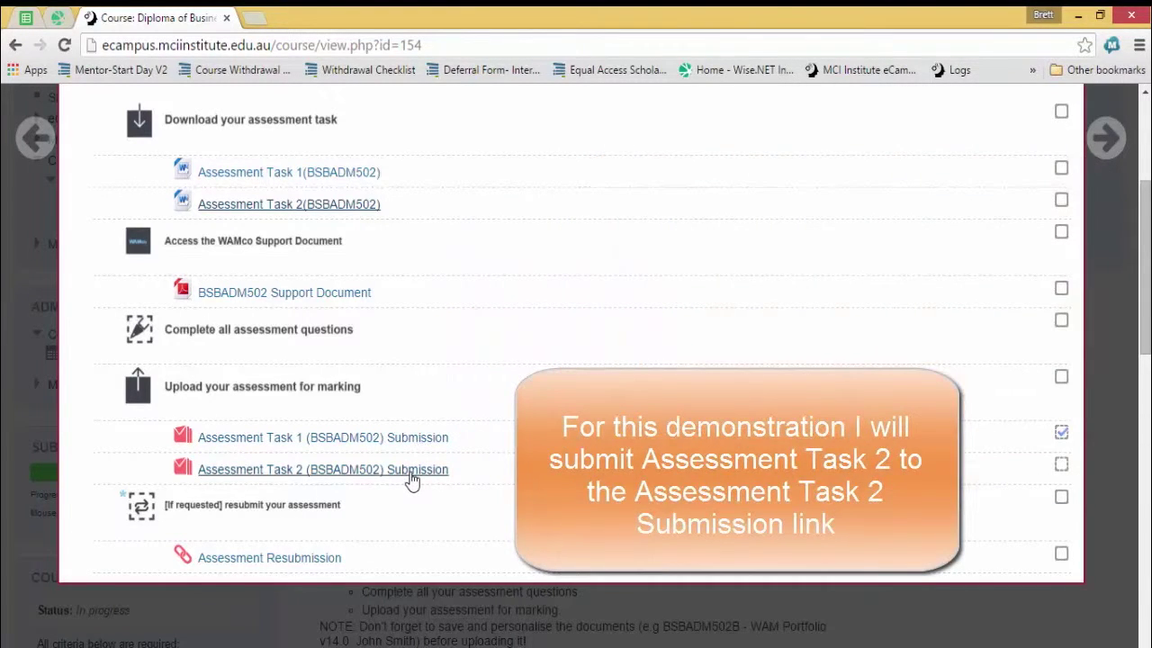
# In the browser, open Assessment Task 2 (BSBADM502) Submission in the Manage meetings unit and start adding a submission.
pyautogui.click(411, 481)
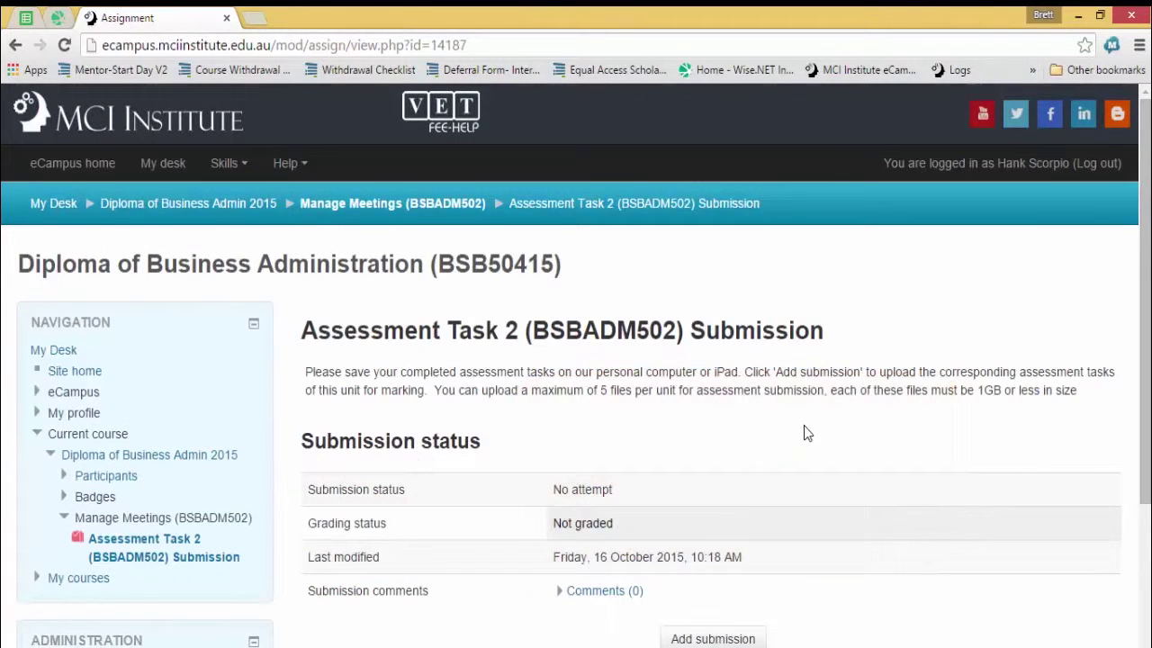
pyautogui.scroll(-2, 807, 432)
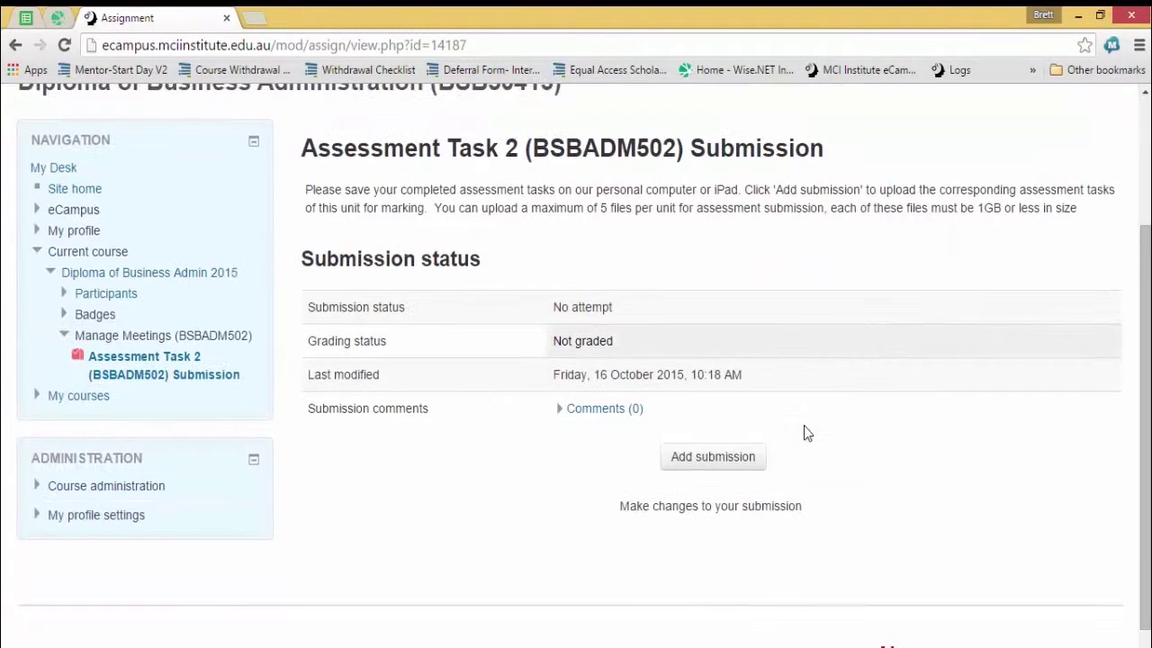
pyautogui.click(711, 459)
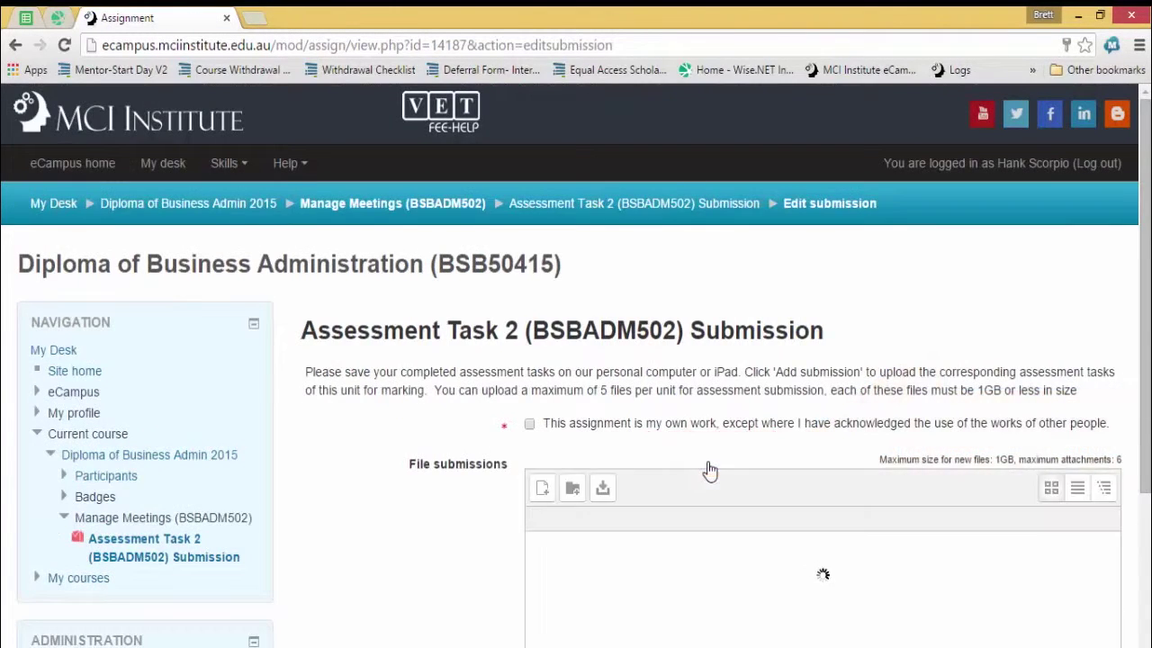
# Choose the BSBADM502 portfolio document from the Desktop as the submission attachment, and close the file picker without uploading it.
pyautogui.scroll(-2, 707, 468)
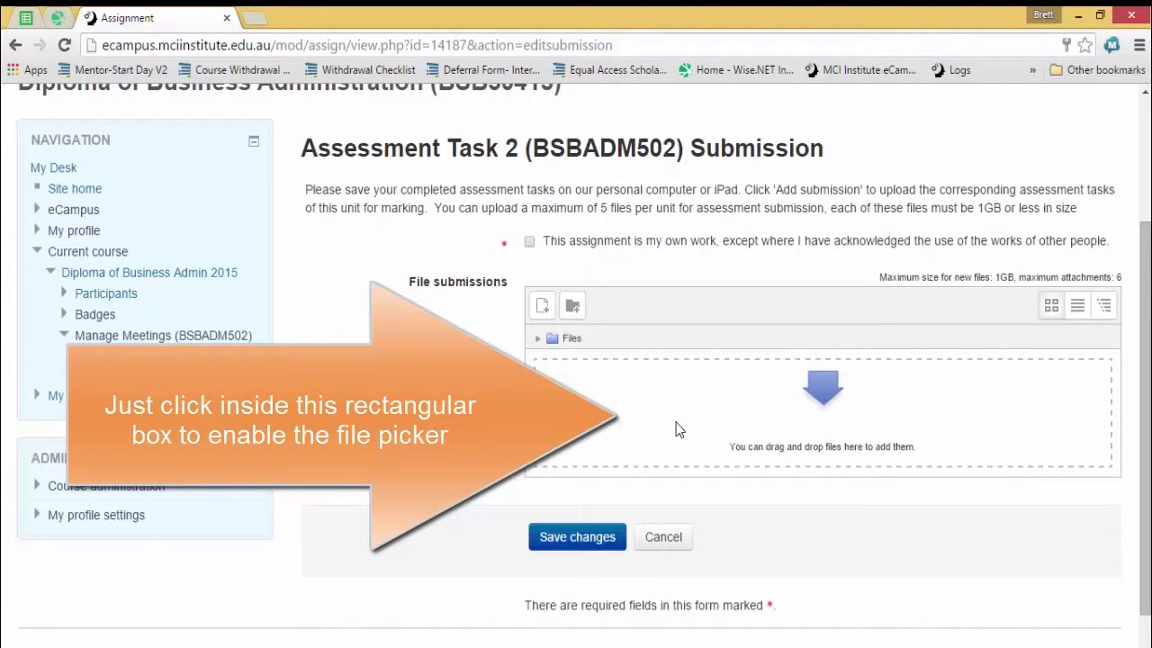
pyautogui.click(683, 425)
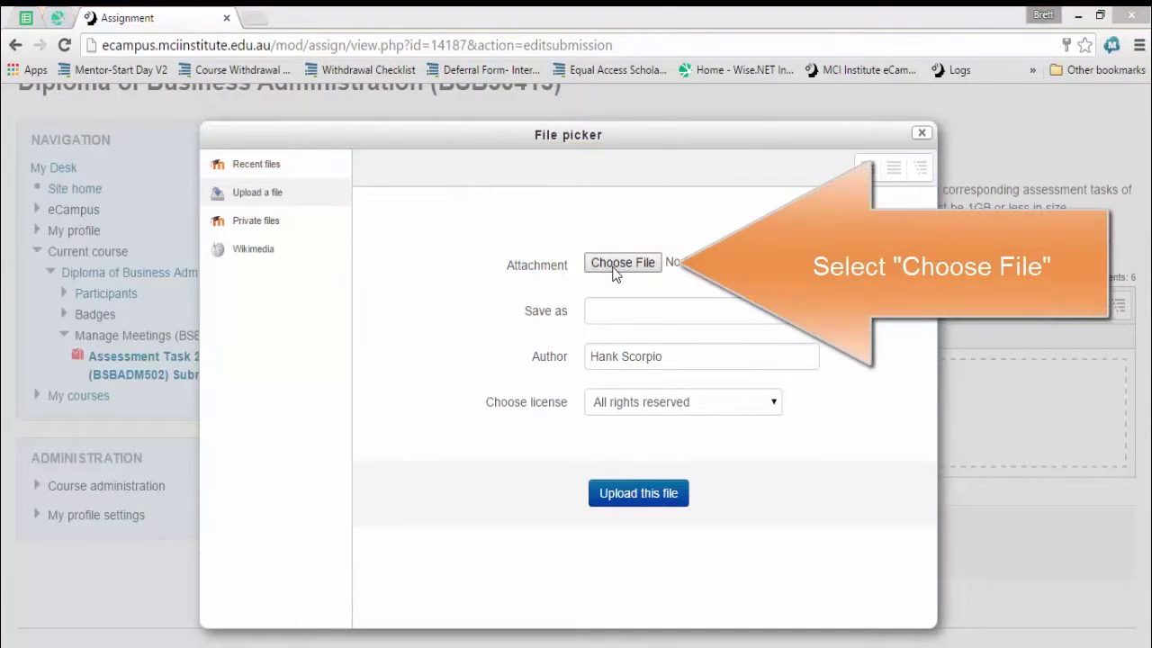
pyautogui.click(615, 268)
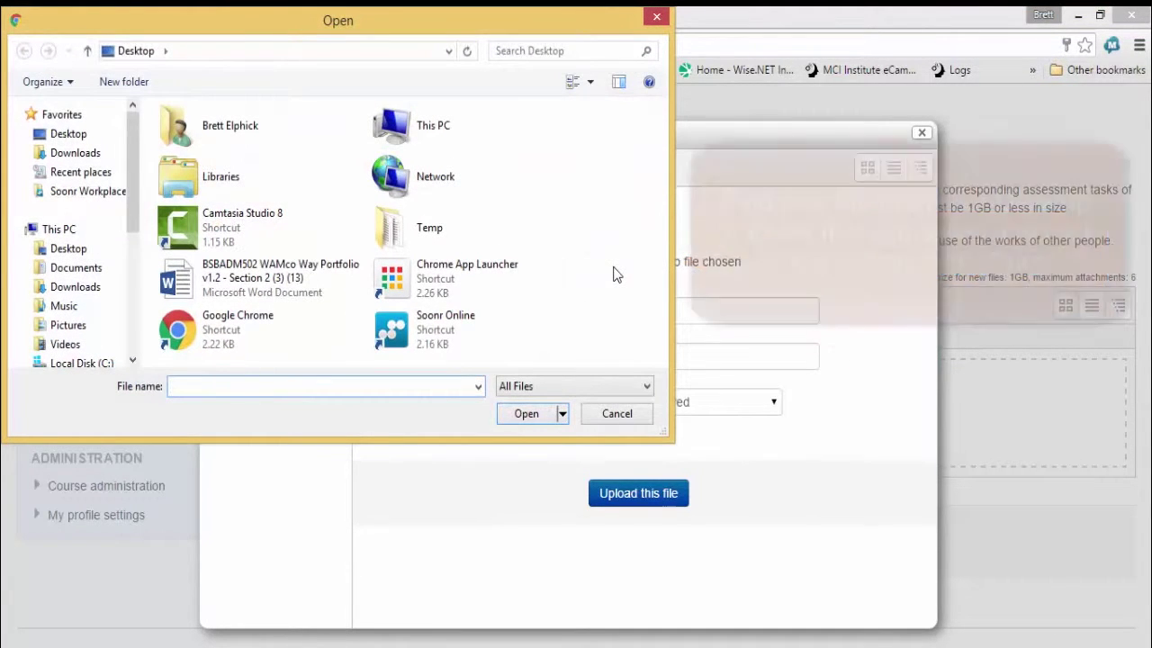
pyautogui.click(90, 137)
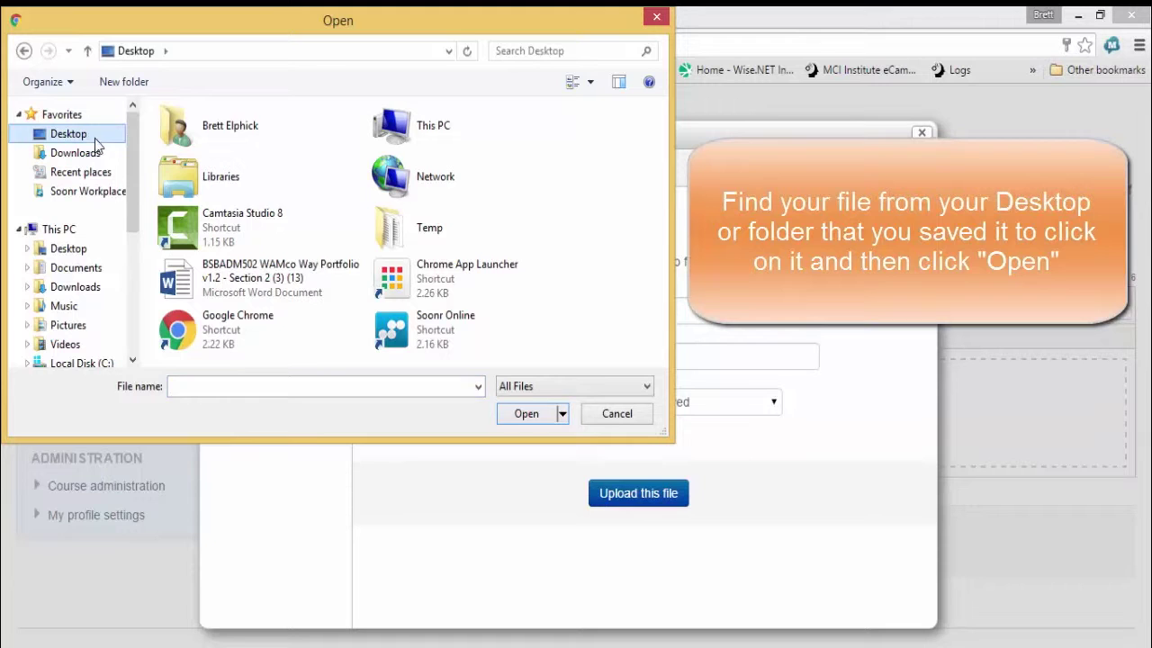
pyautogui.click(277, 297)
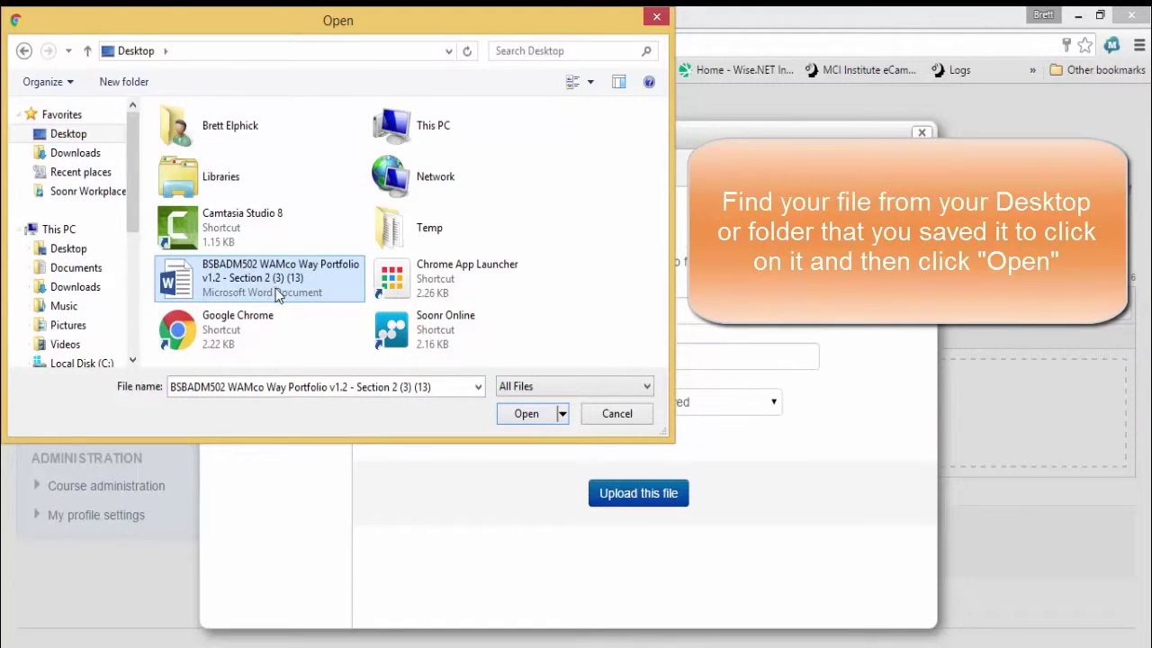
pyautogui.click(526, 420)
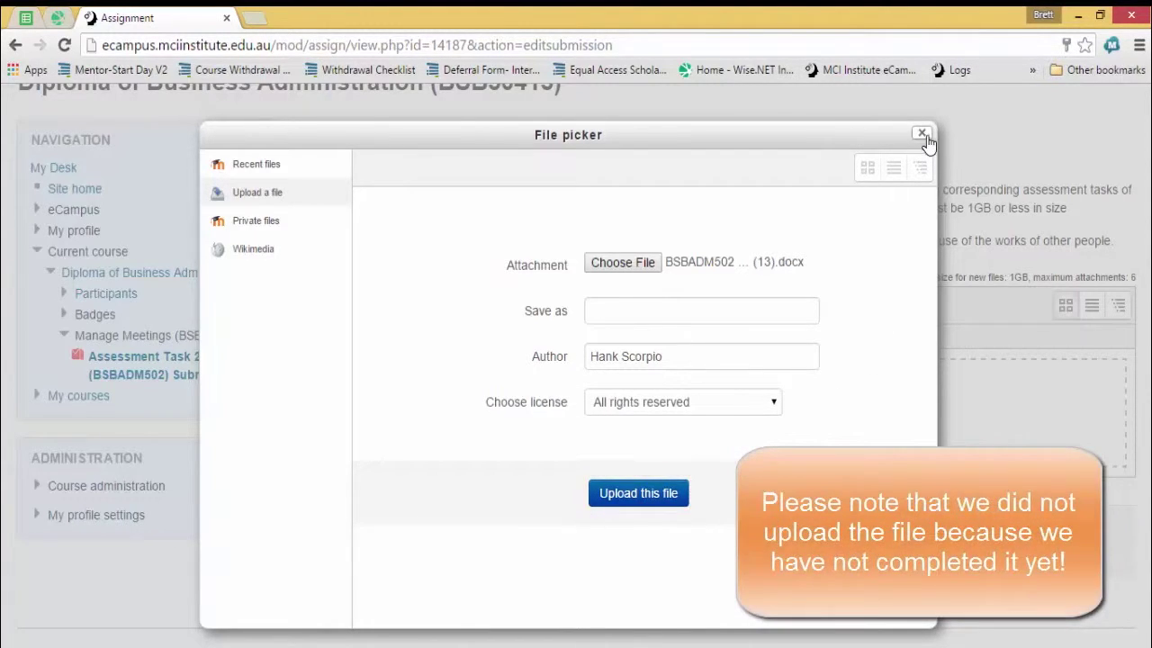
pyautogui.click(922, 135)
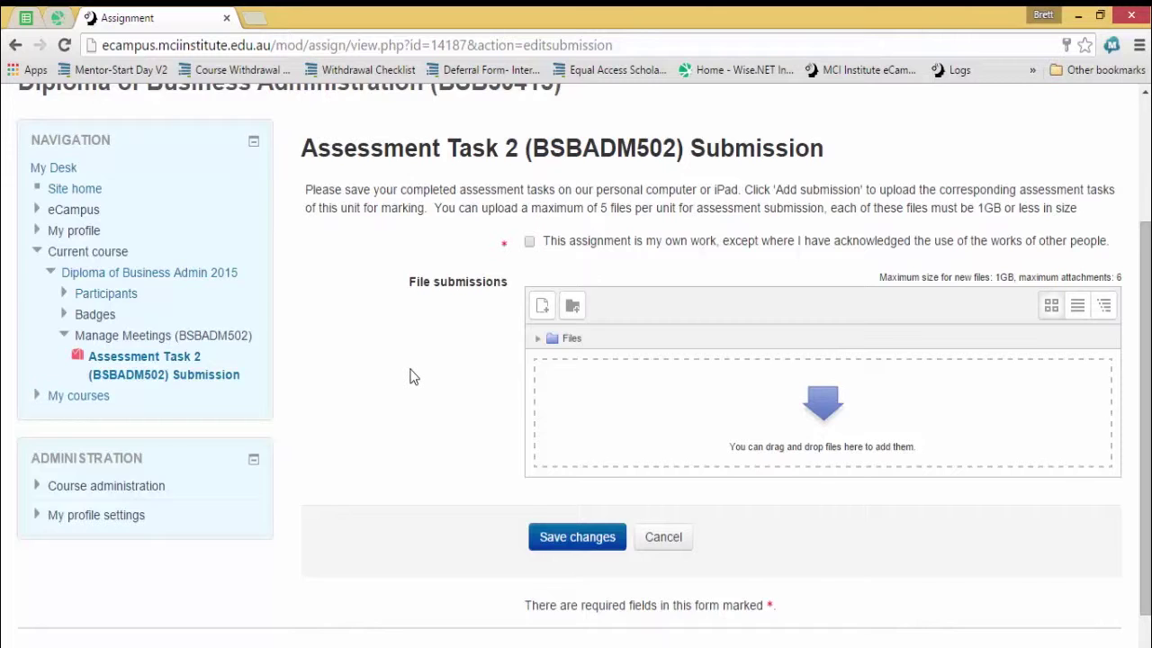
# Return to the Diploma of Business Admin 2015 course page and go down to its help and forum information.
pyautogui.scroll(3, 409, 377)
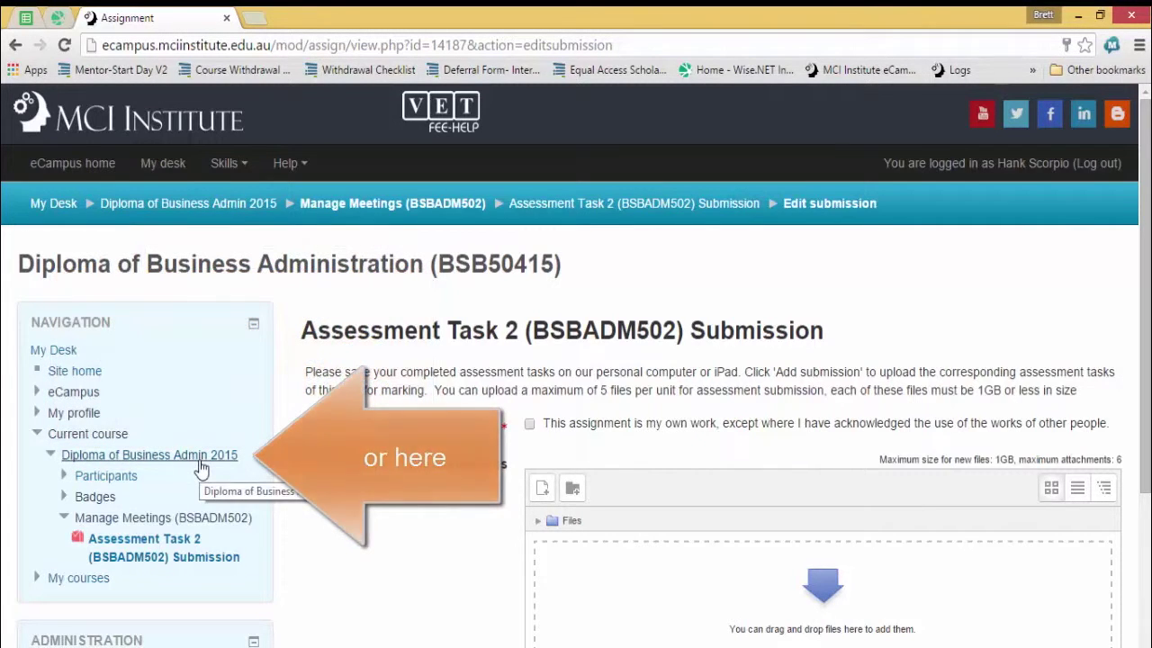
pyautogui.click(217, 214)
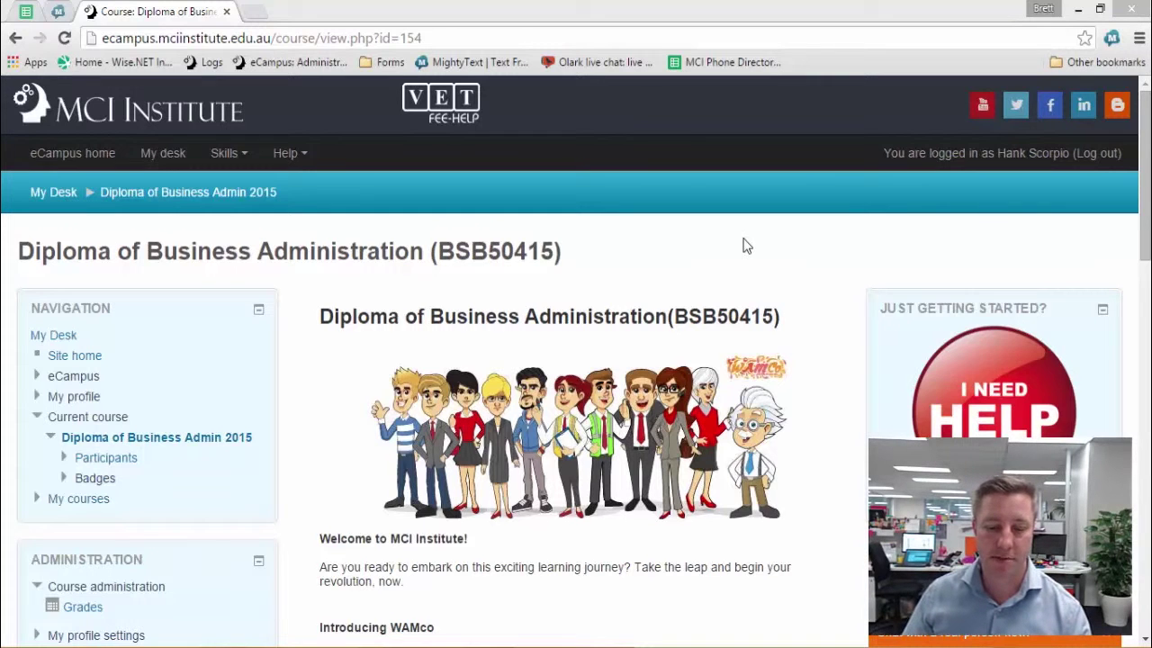
pyautogui.click(743, 258)
pyautogui.scroll(-15, 743, 260)
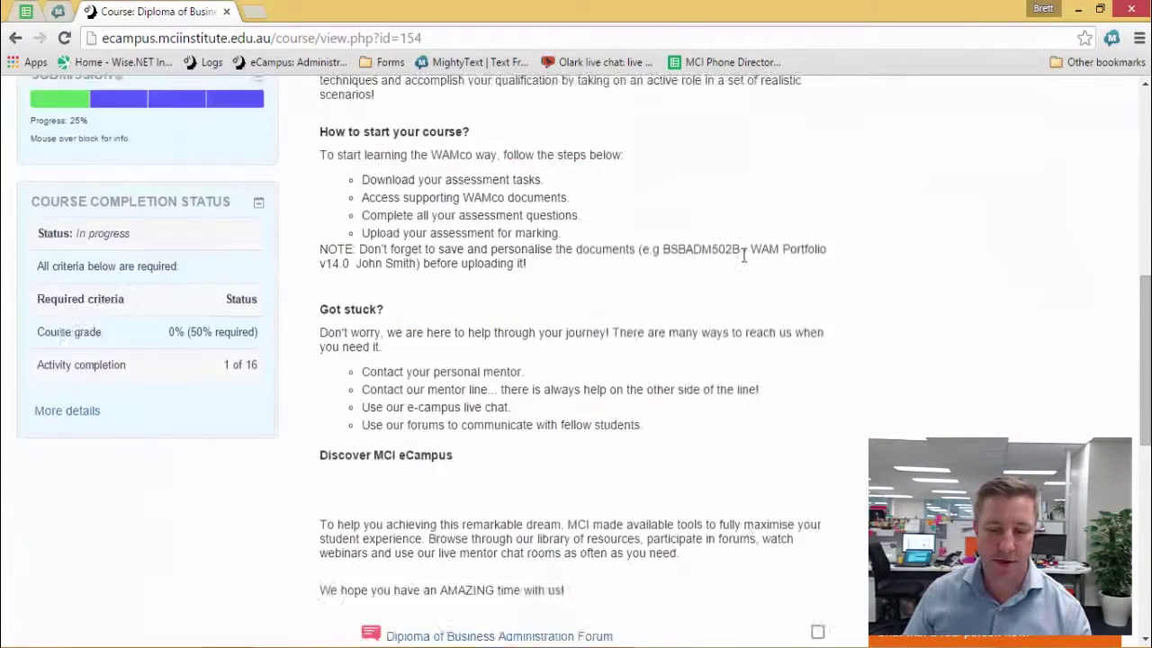